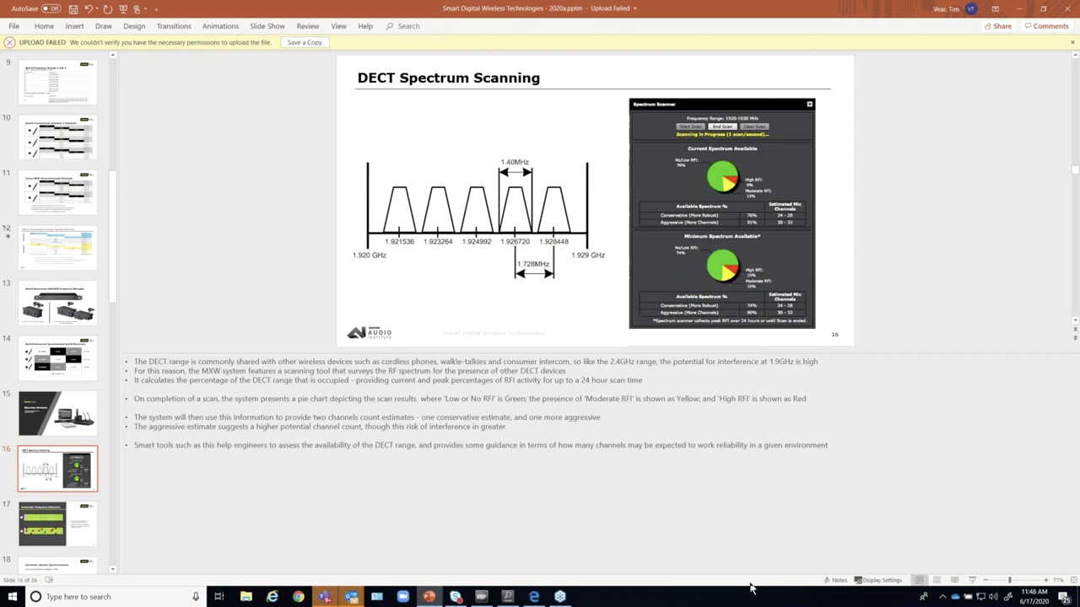
- Switch to the MXWAPT web page in Edge showing the eight mic channels at gain 7
click(533, 597)
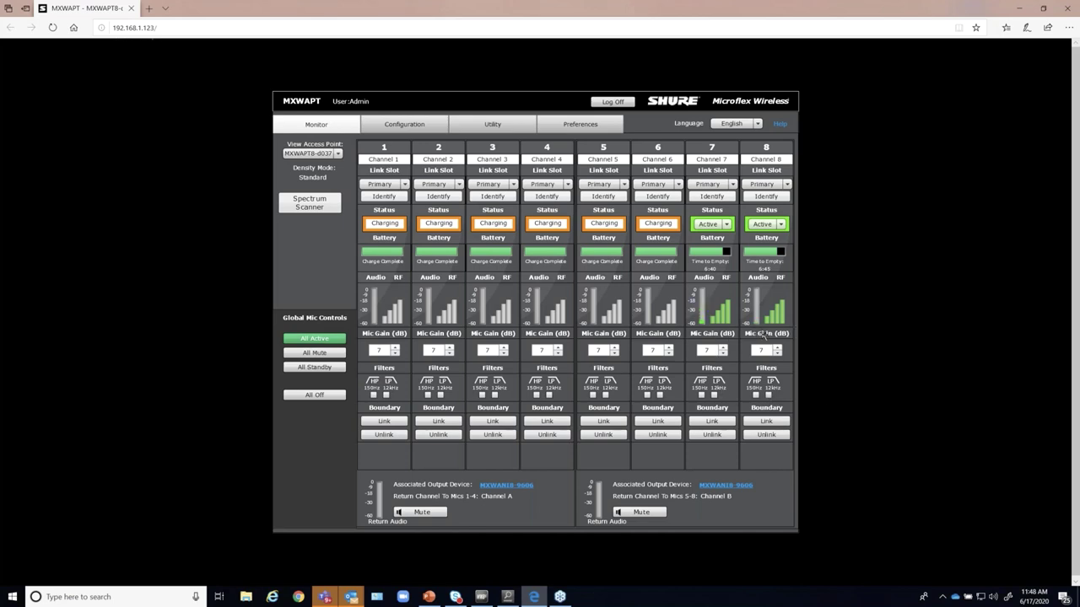
- Open the Spectrum Scanner and request a new 1920–1930 MHz DECT scan
click(312, 206)
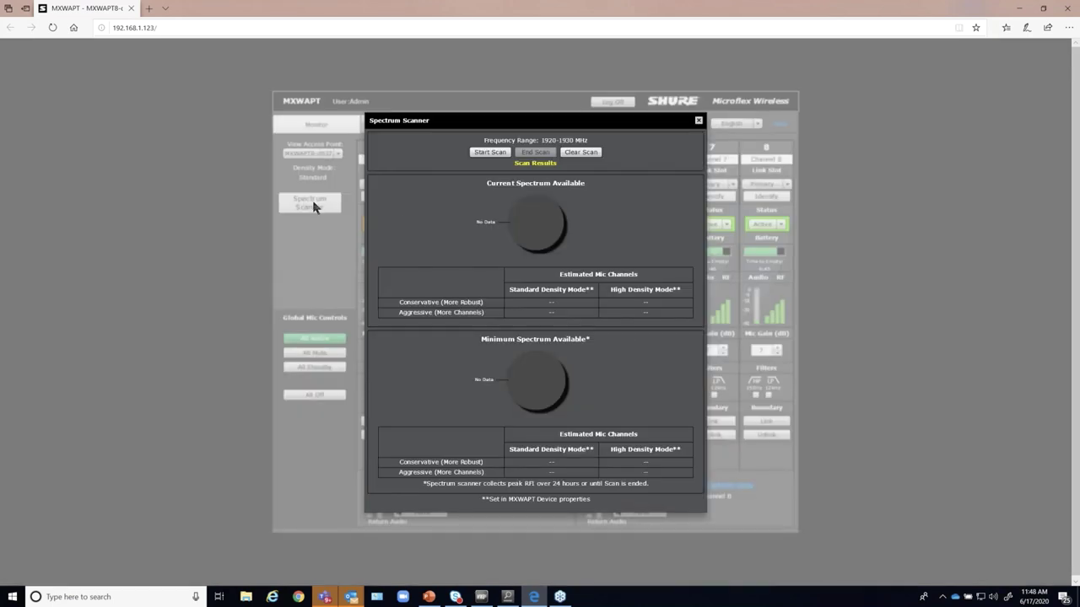
click(494, 153)
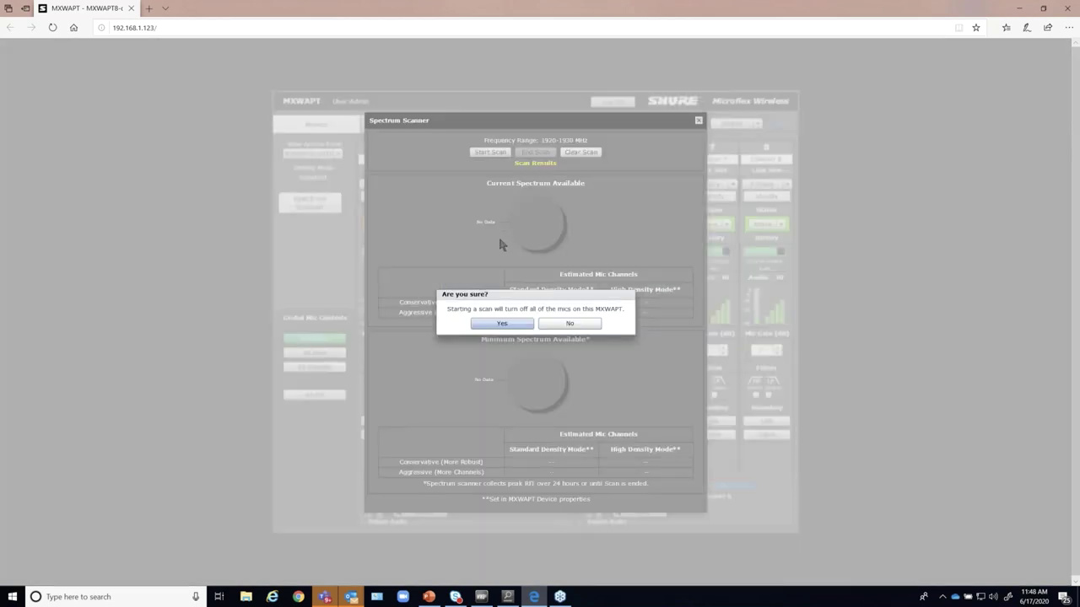
- Confirm and run the scan, then end it to get 28–30 conservative and 33–36 aggressive channels
click(504, 325)
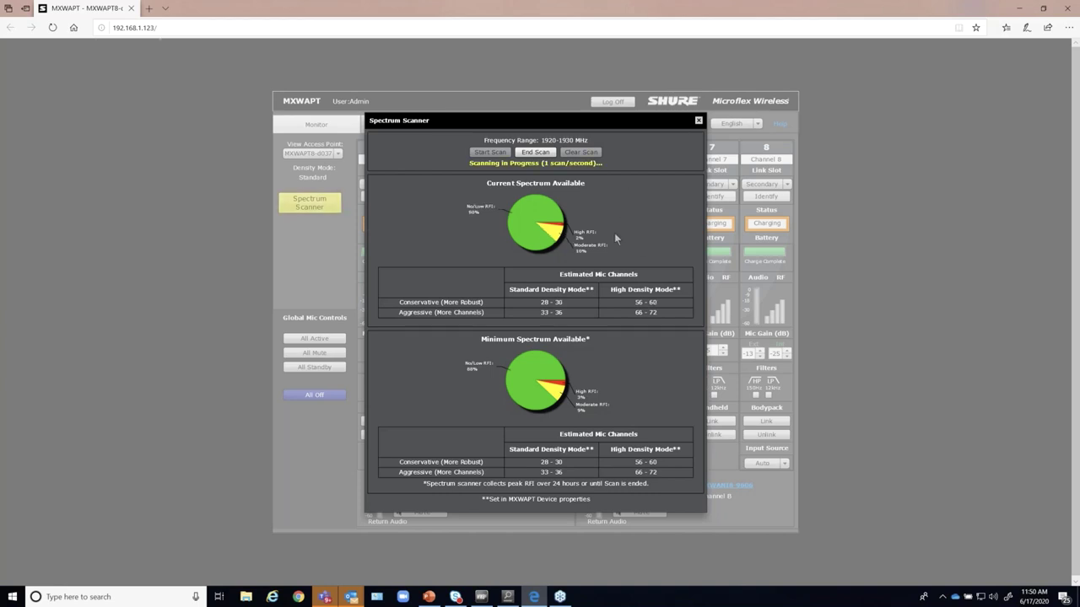
click(536, 154)
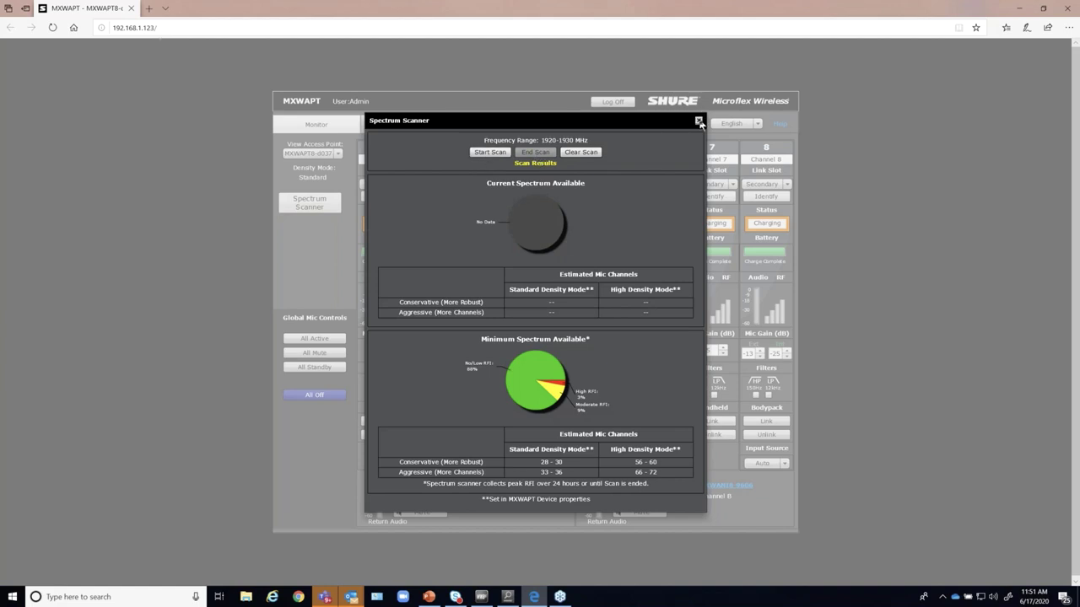
- Close the Spectrum Scanner and return to PowerPoint's slide 16, DECT Spectrum Scanning
click(699, 122)
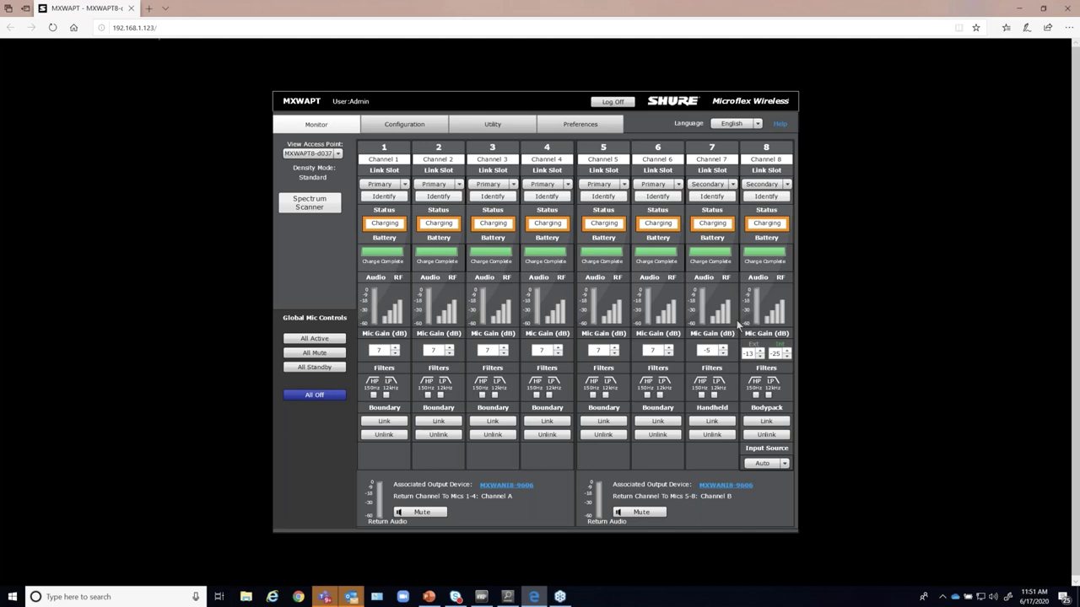
click(428, 599)
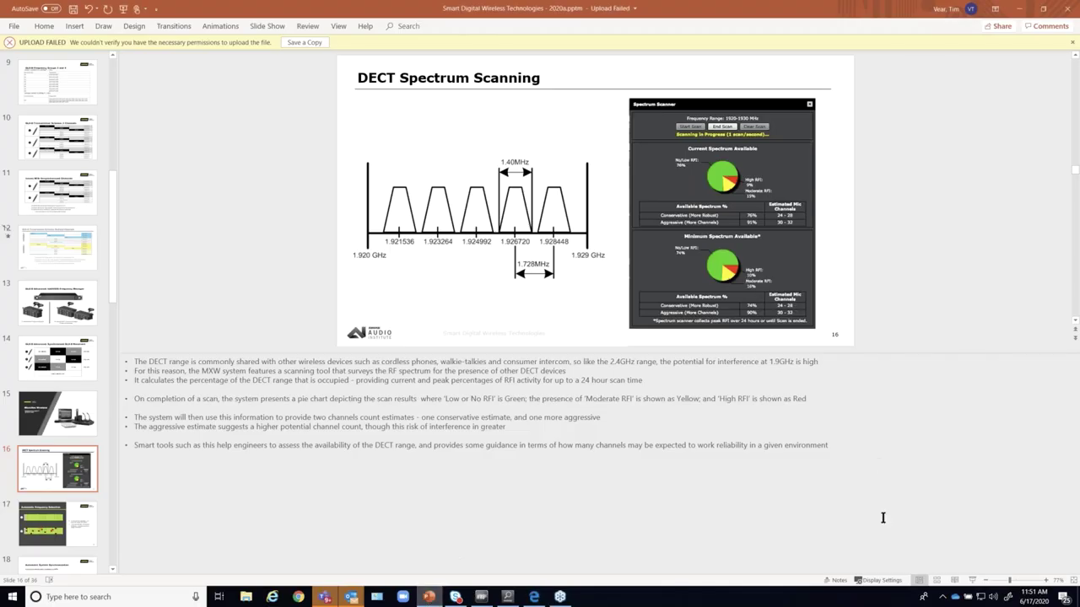
- Resume the slide show from slide 16 and advance to slide 17, Automatic Frequency Selection
click(972, 580)
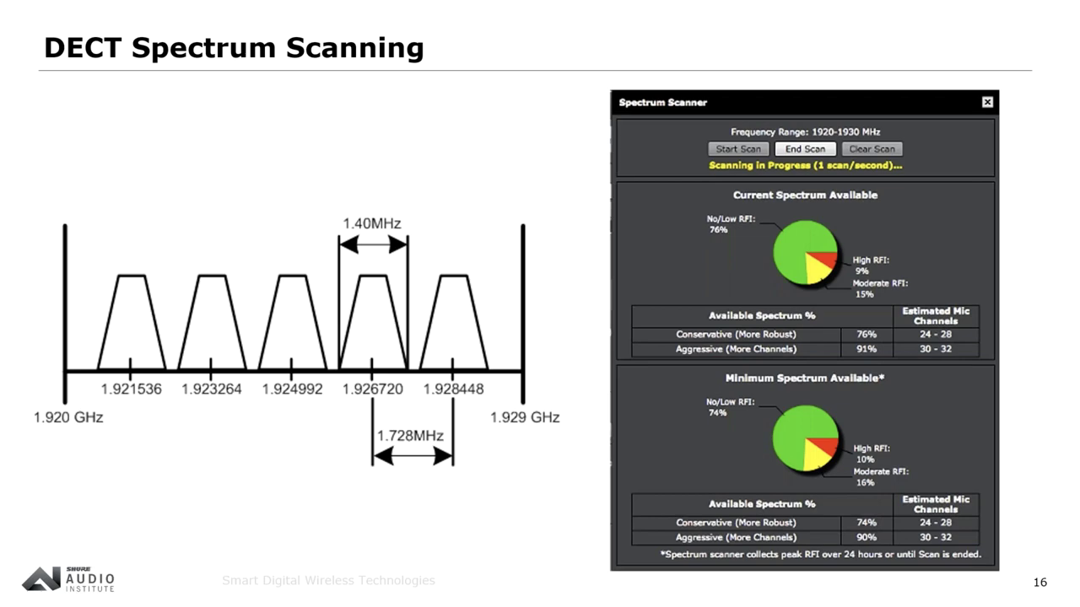
key(Right)
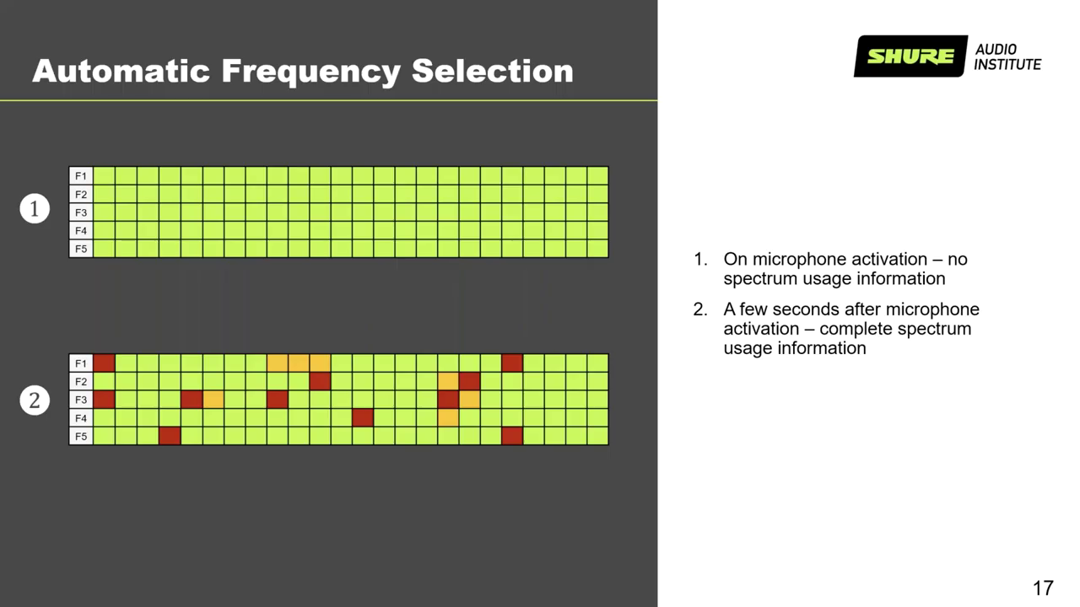
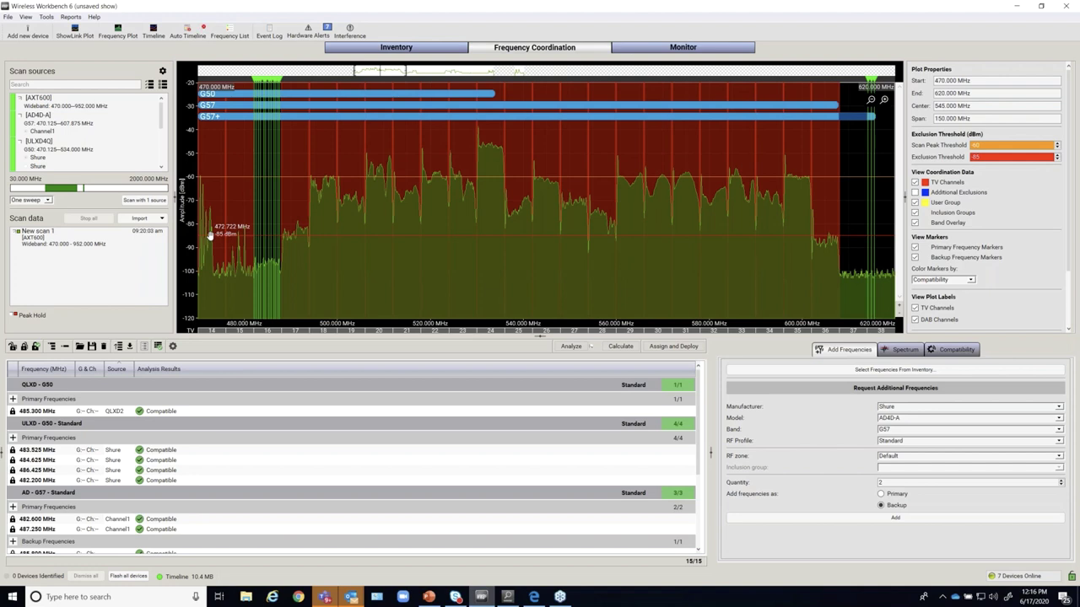
right_click(210, 236)
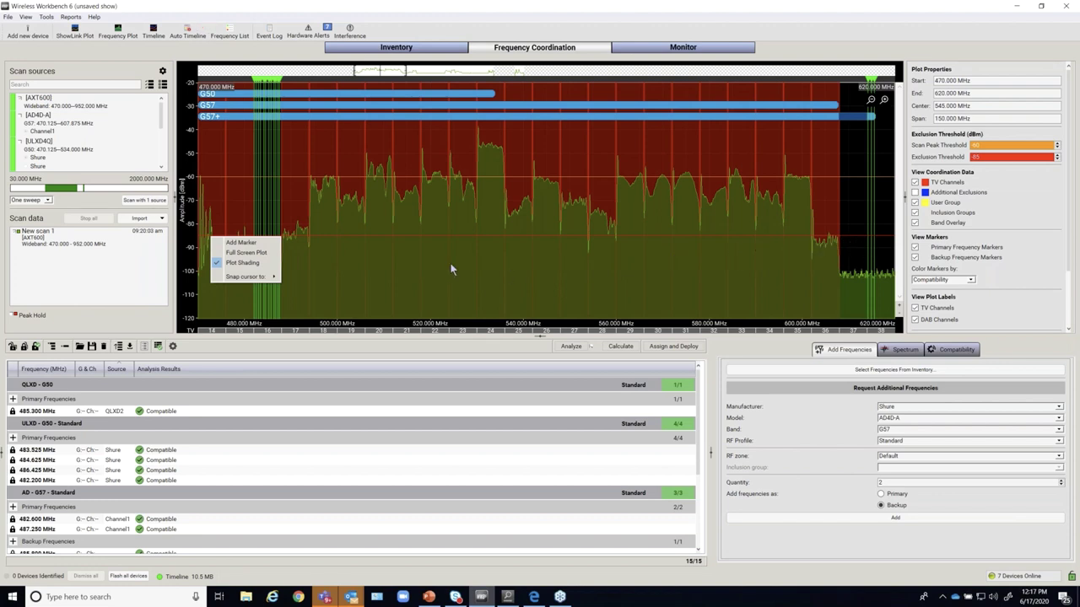
click(730, 352)
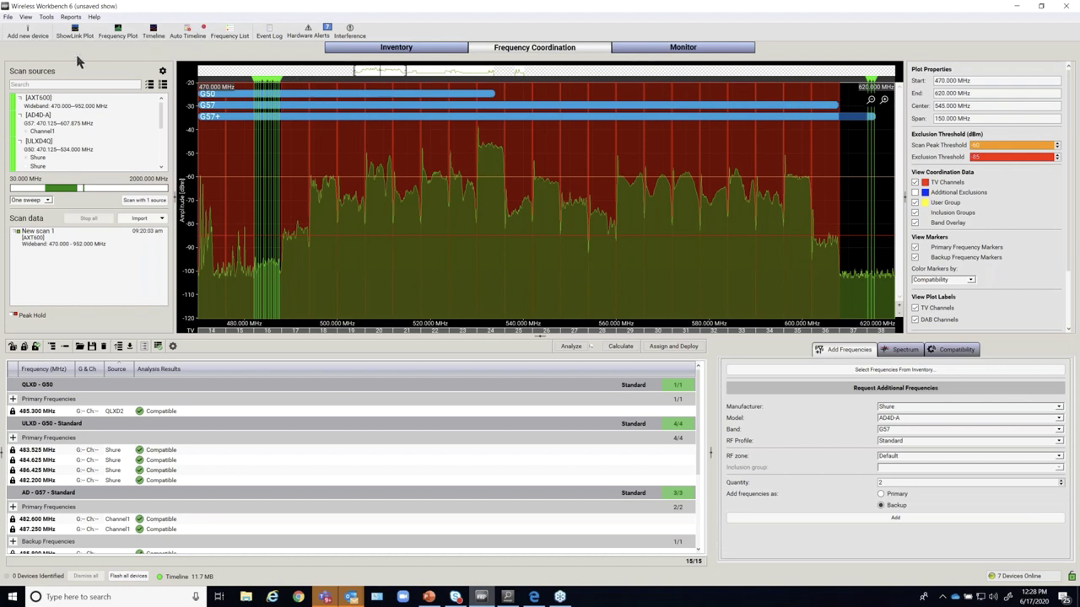
- On the Inventory tab, review the AXT610 access point's Properties, then close them
click(393, 50)
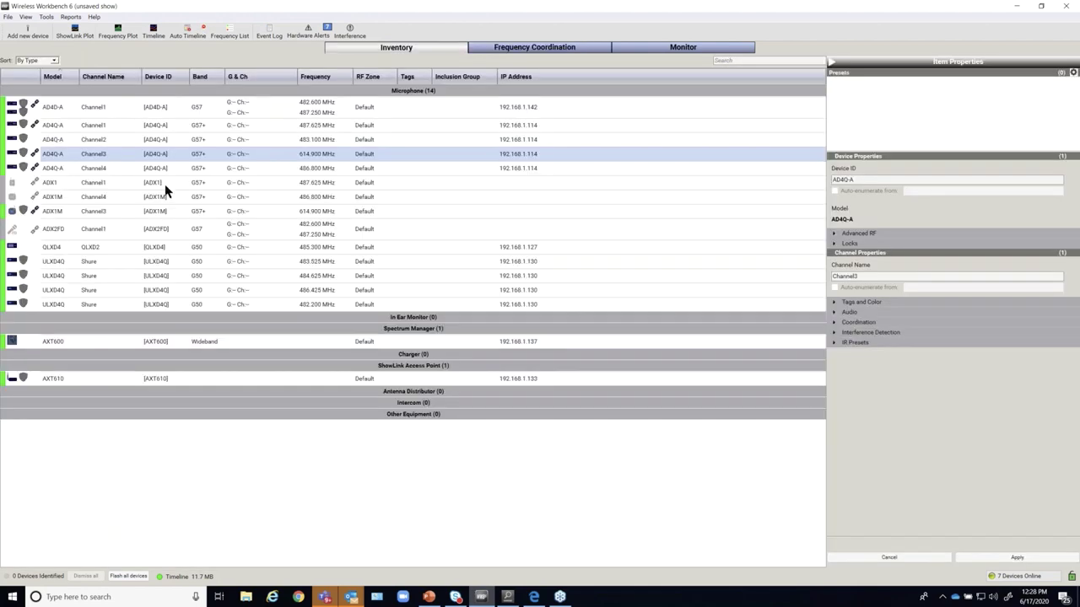
click(103, 381)
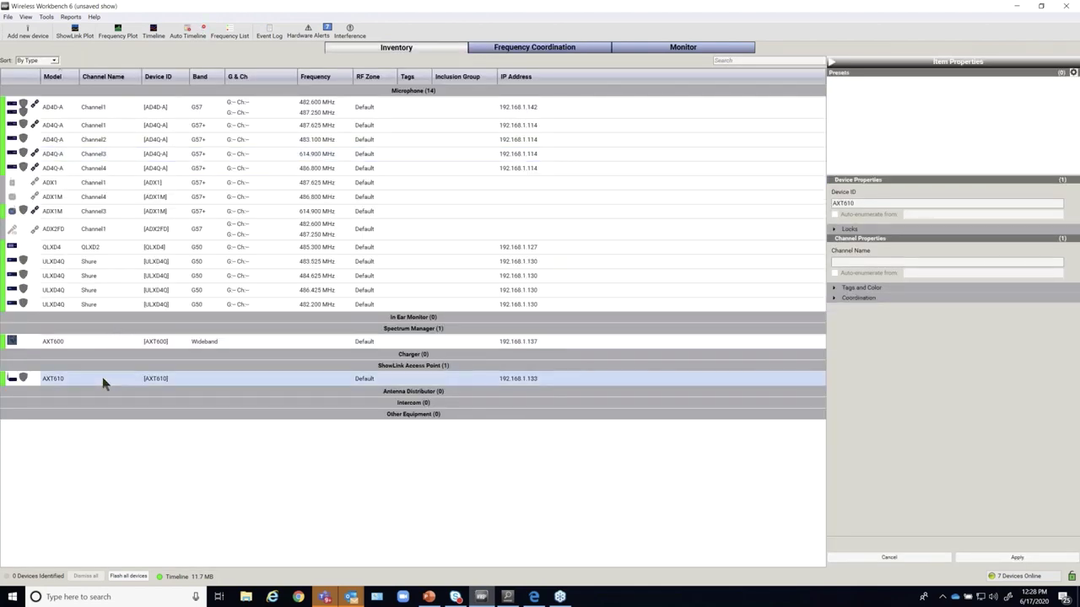
right_click(103, 381)
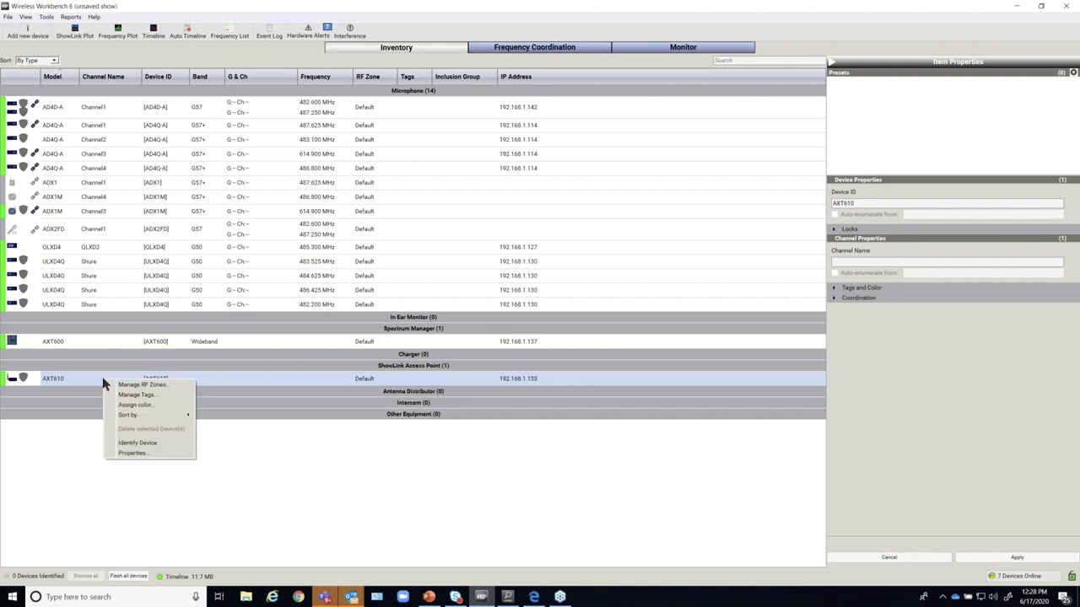
click(127, 453)
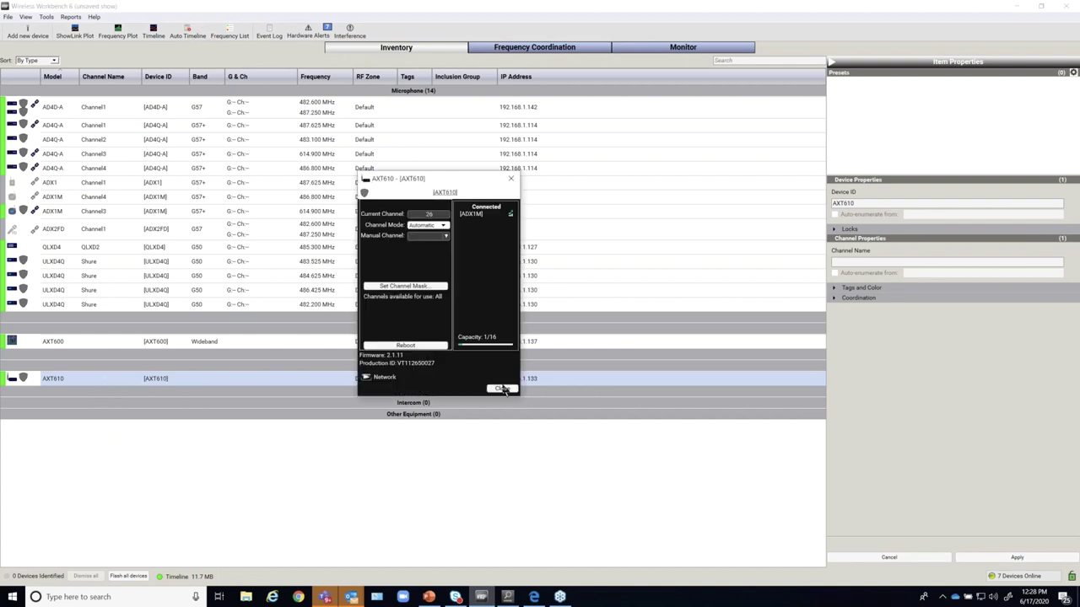
click(502, 389)
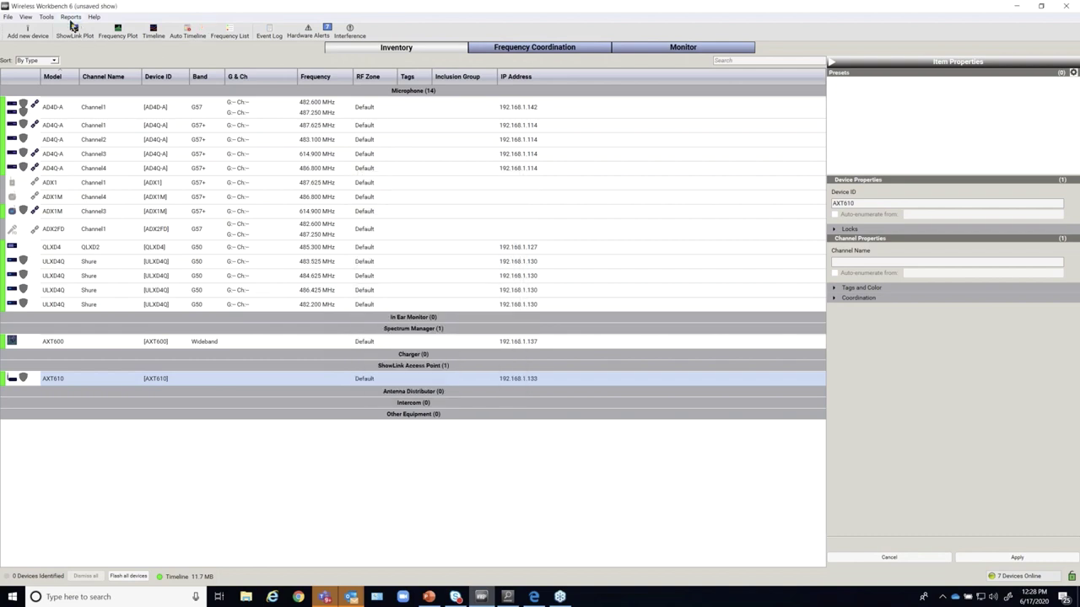
- Open an empty ShowLink Plot window from the View menu
click(47, 18)
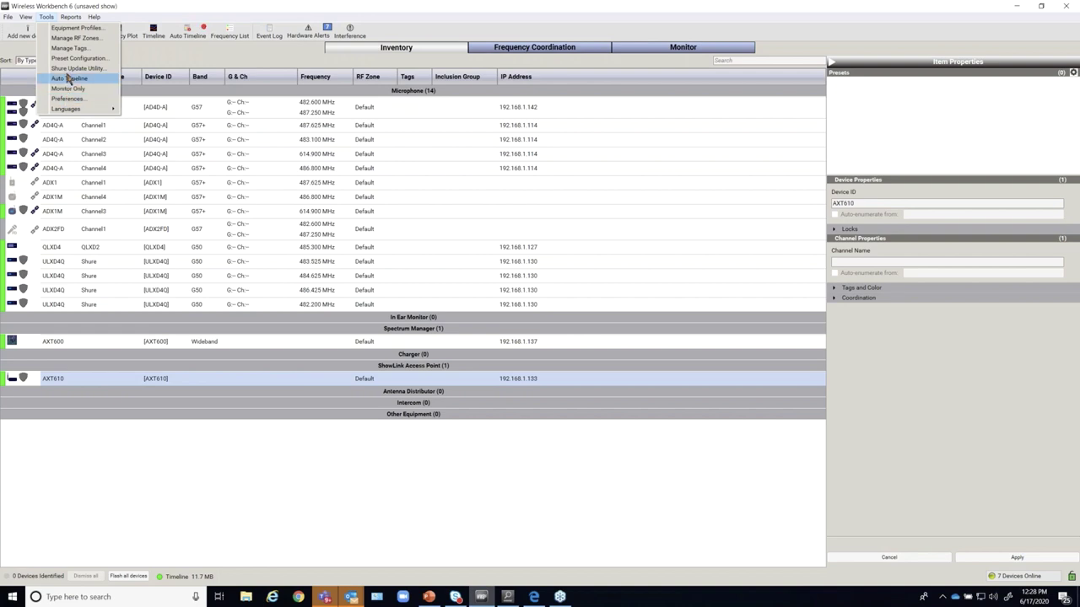
click(26, 17)
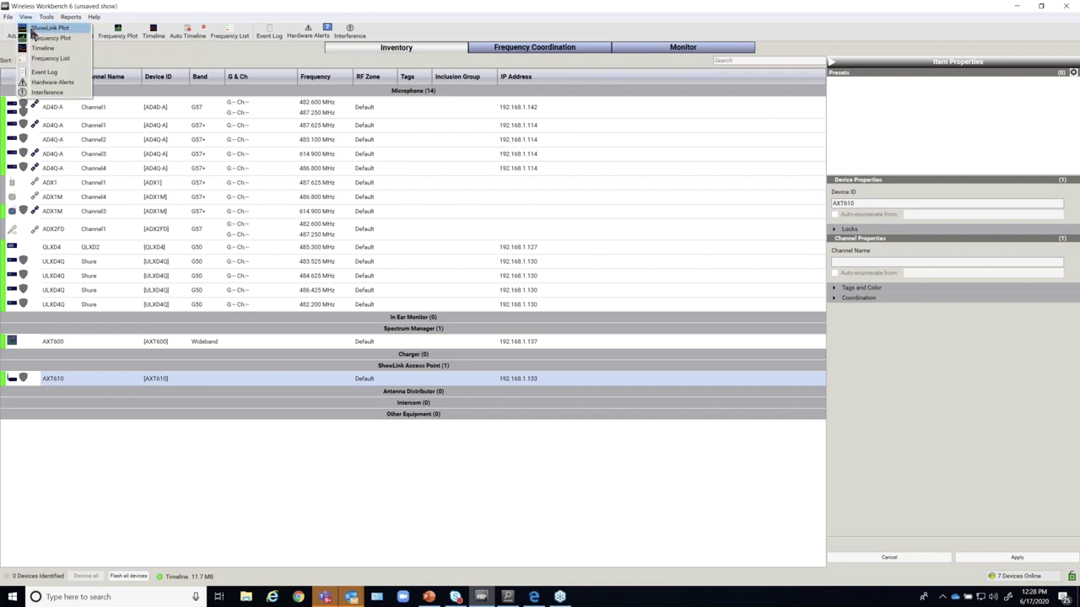
click(37, 30)
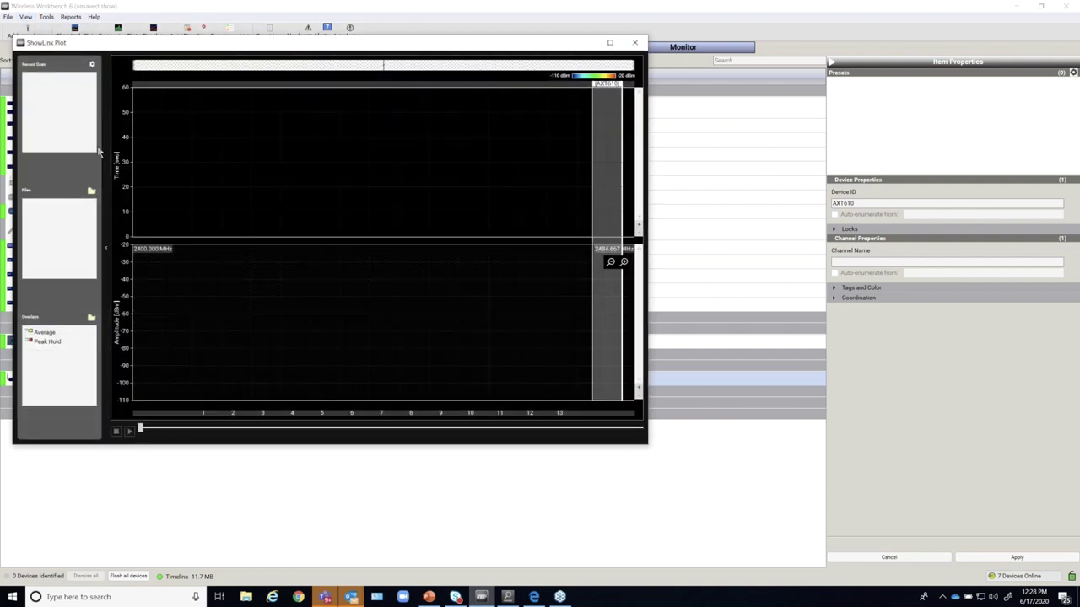
- Add AXT610 to Recent Scan in the ShowLink Plot and start its scan playback
click(92, 65)
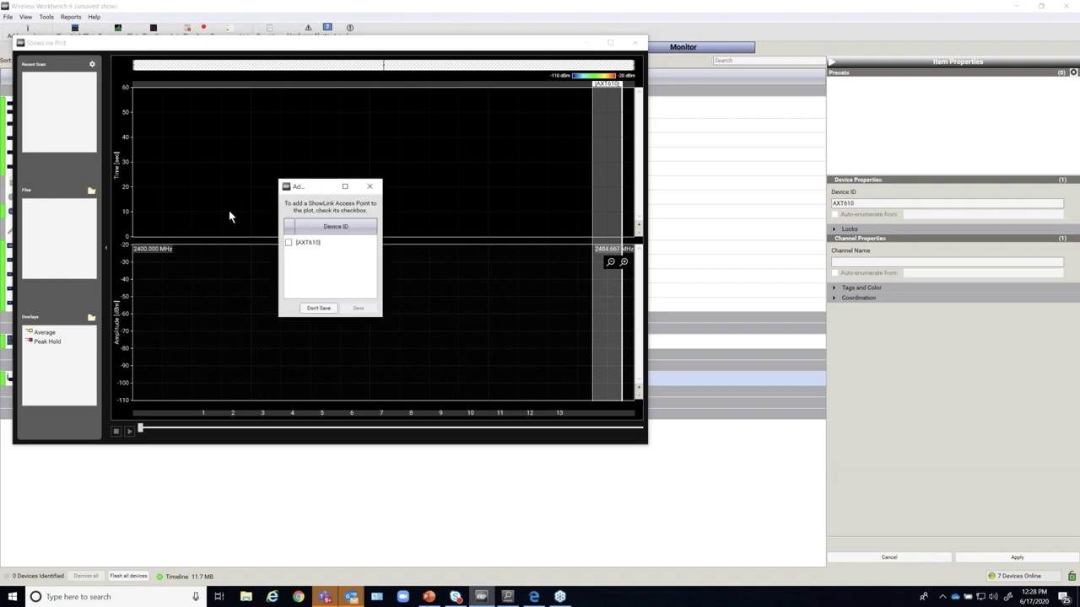
click(289, 242)
click(357, 310)
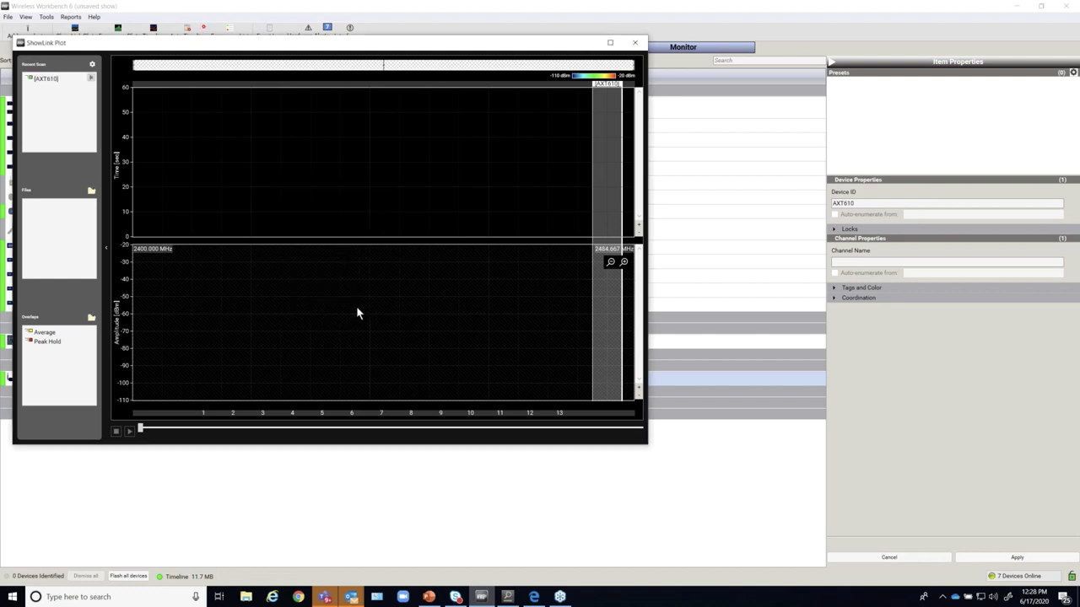
click(92, 79)
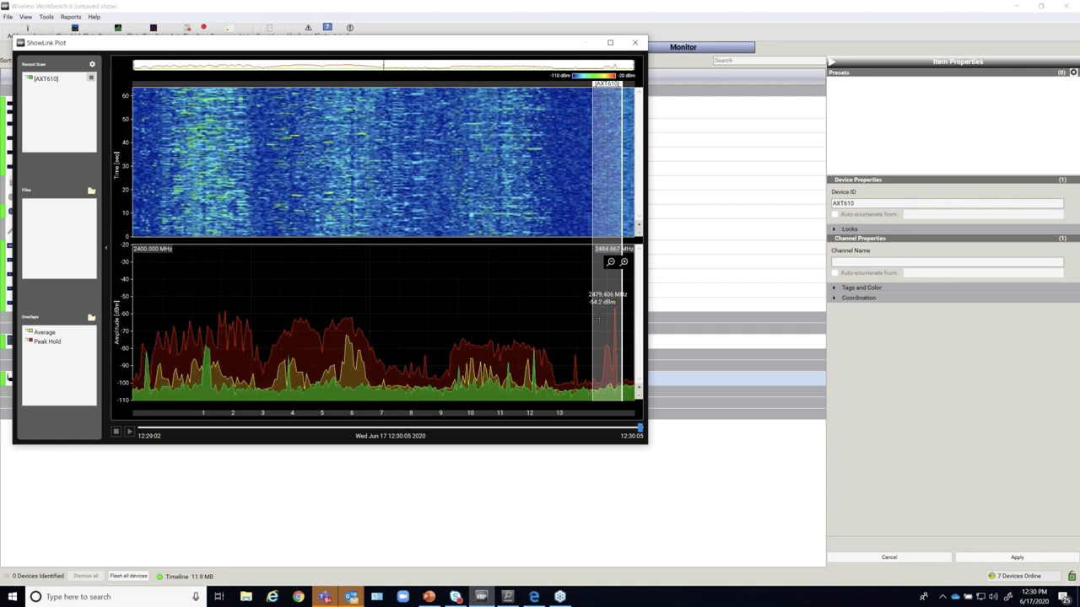
- Let the AXT610 scan run, then bring up the channel axis labelling options
right_click(547, 410)
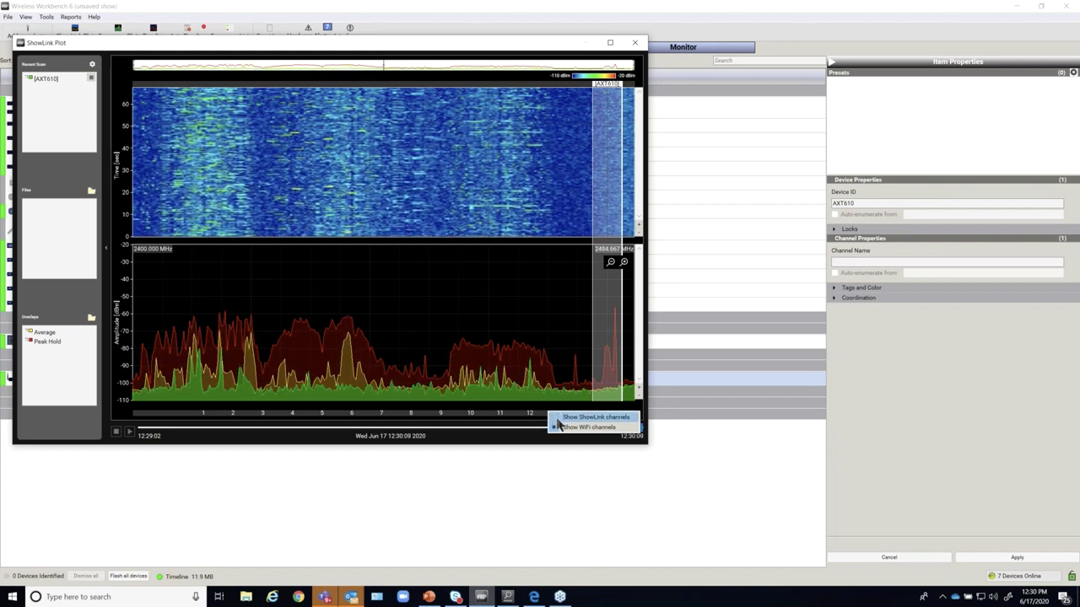
- Label the 2400–2484 MHz axis with ShowLink channels 11–26
click(556, 418)
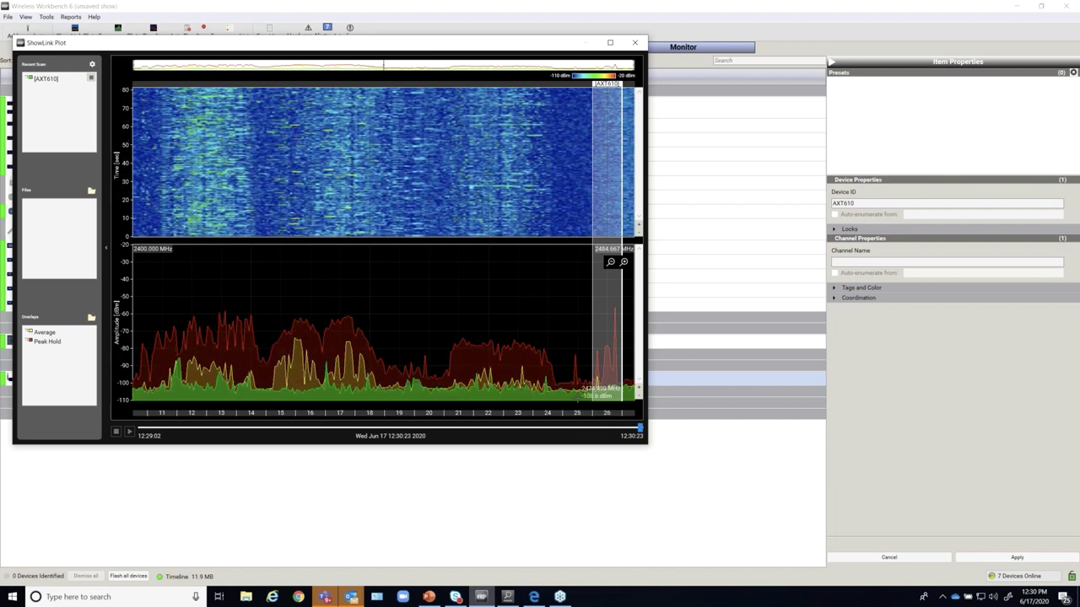
- Switch the frequency axis labels back to WiFi channels 1–13
right_click(573, 413)
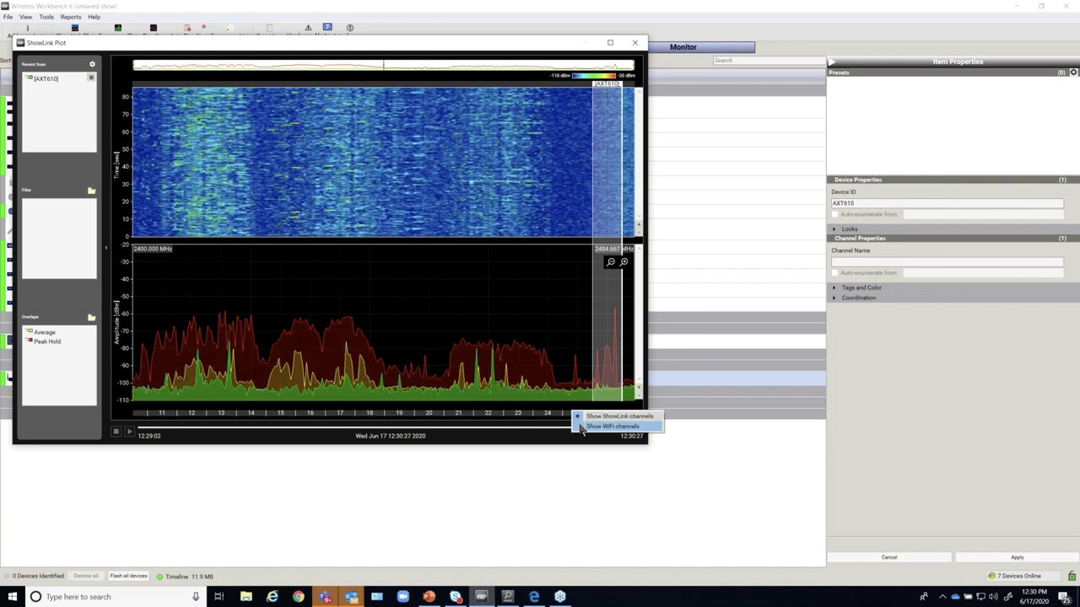
click(580, 426)
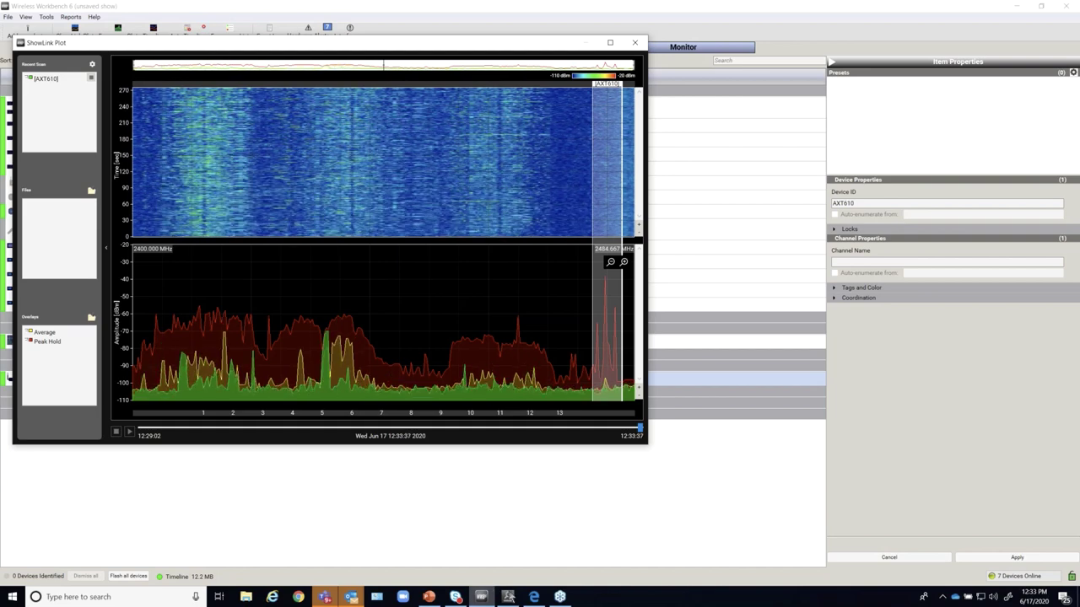
- Bring the MXWAPT web page forward and show its Utility device table
click(534, 601)
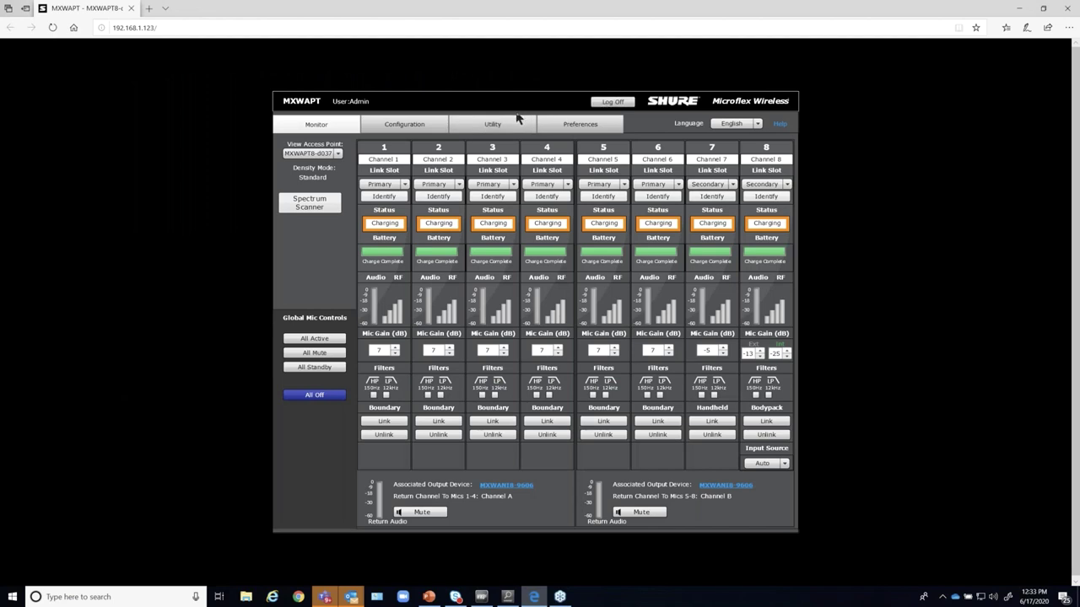
click(496, 126)
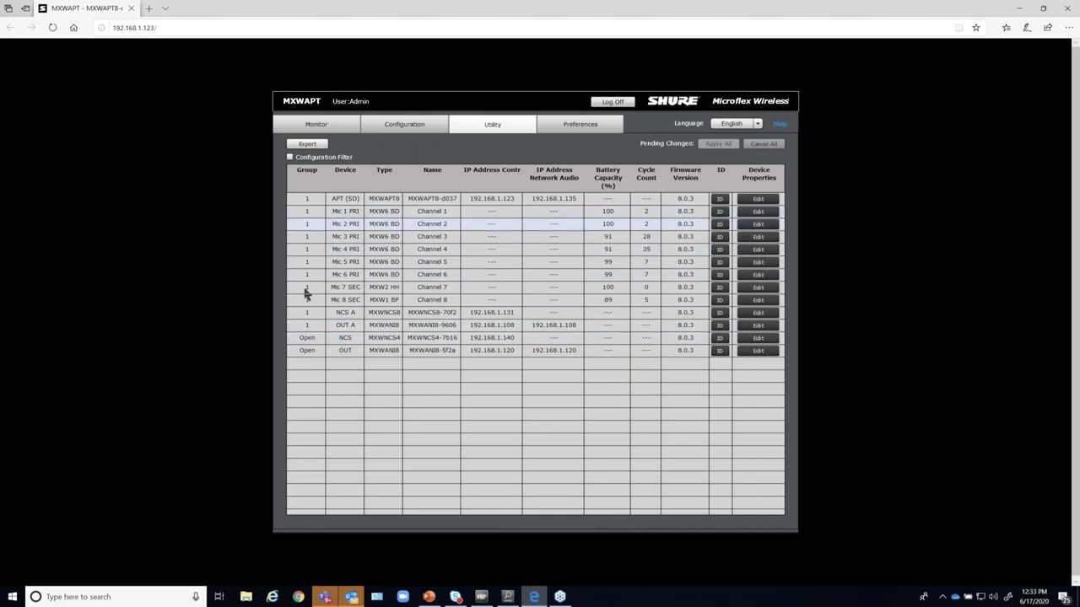
- Show the MXWAPT Configuration tab with Group 1's device assignments
click(409, 124)
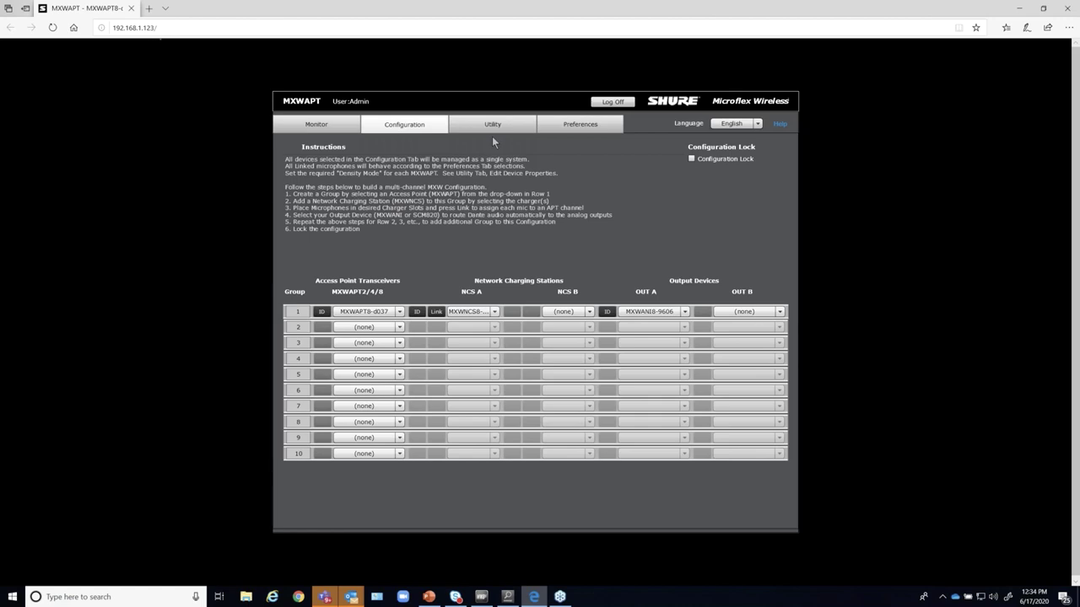
- Return to the MXWAPT Utility device table
click(498, 128)
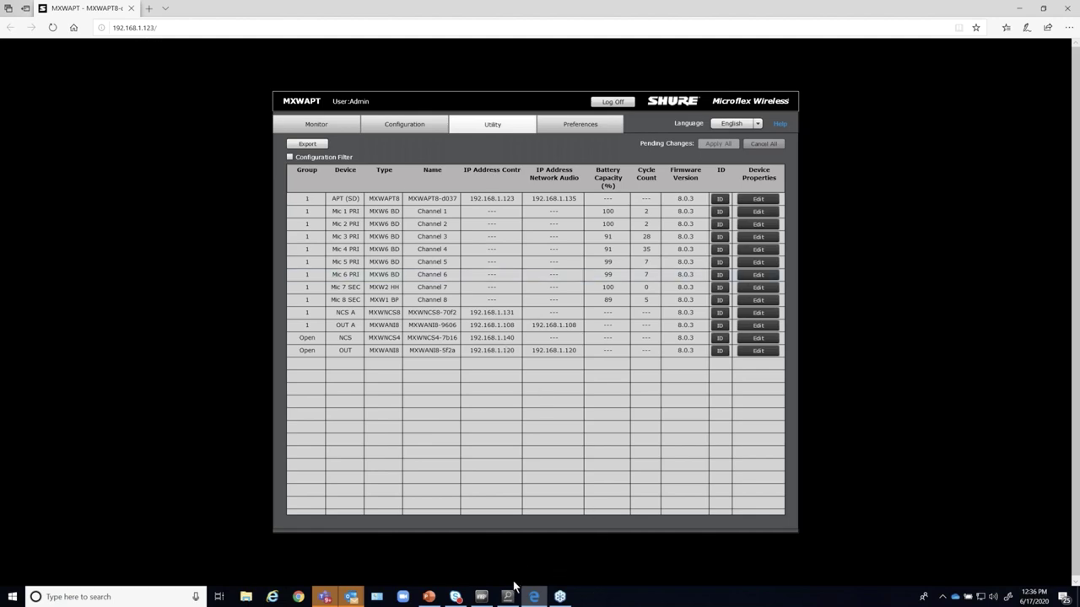
- Bring the PowerPoint deck forward, showing slide 35, 'QUESTIONS?'
mouse_move(534, 596)
click(430, 598)
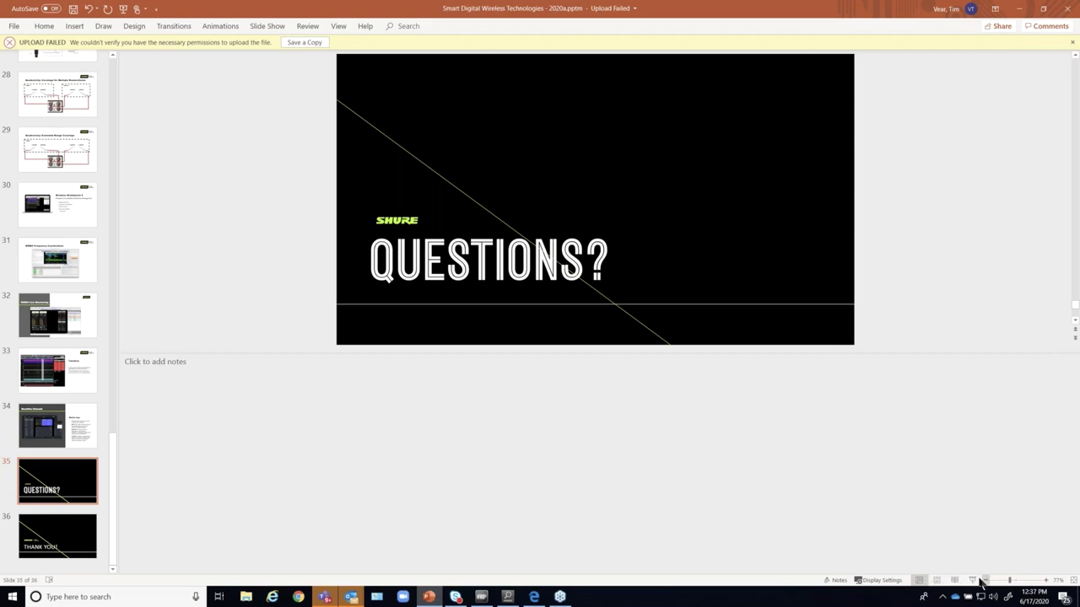
- Start the PowerPoint slide show on the 'QUESTIONS?' slide from the status bar
click(975, 580)
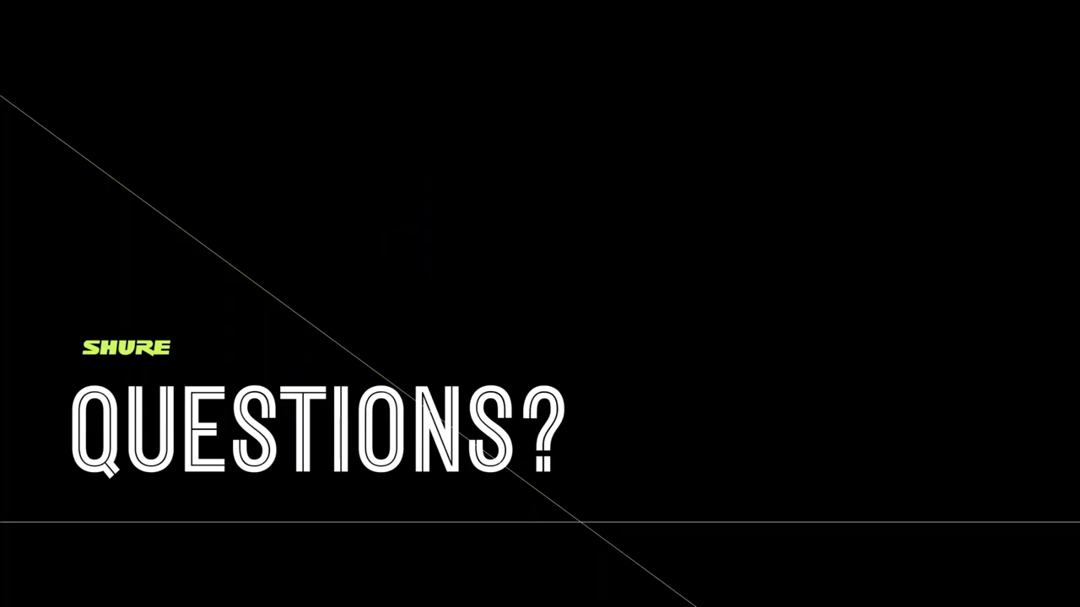